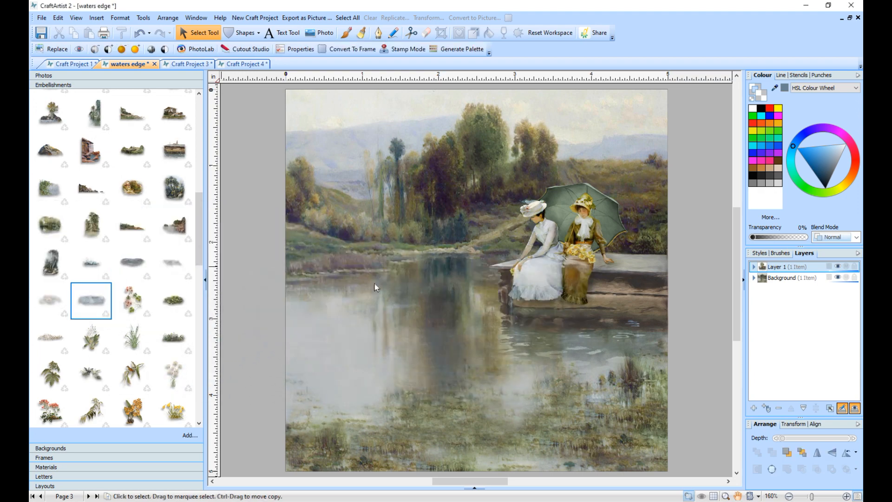
# - Stretch the water ripple picture over the pond to about 4.71 × 3.69 in and position it along the far shoreline
pyautogui.moveTo(428, 391); pyautogui.dragTo(428, 483)
pyautogui.moveTo(395, 353); pyautogui.dragTo(397, 339)
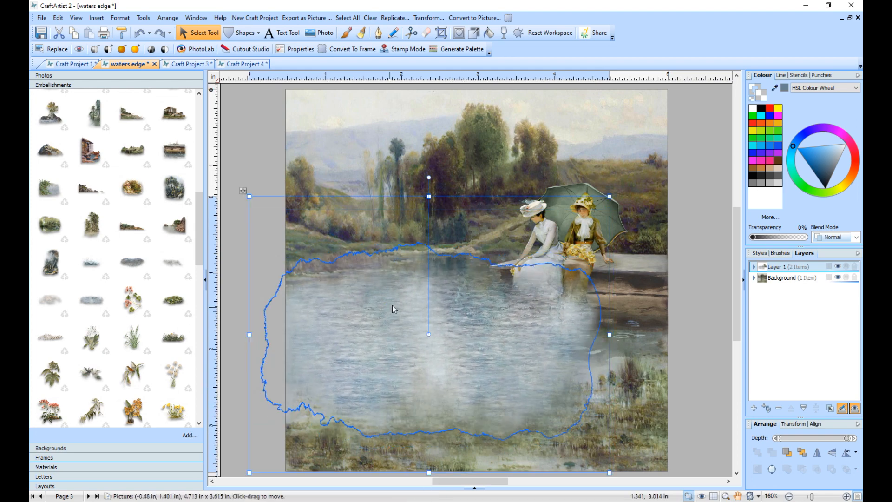
pyautogui.moveTo(428, 196); pyautogui.dragTo(429, 191)
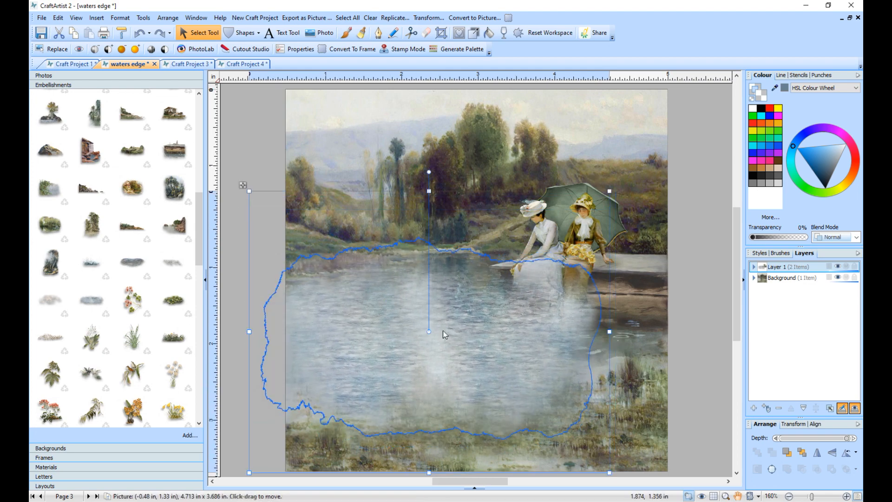
pyautogui.moveTo(448, 340); pyautogui.dragTo(448, 339)
# - Send the water picture behind the two seated women and widen it under the dock toward the page's right edge
pyautogui.click(785, 452)
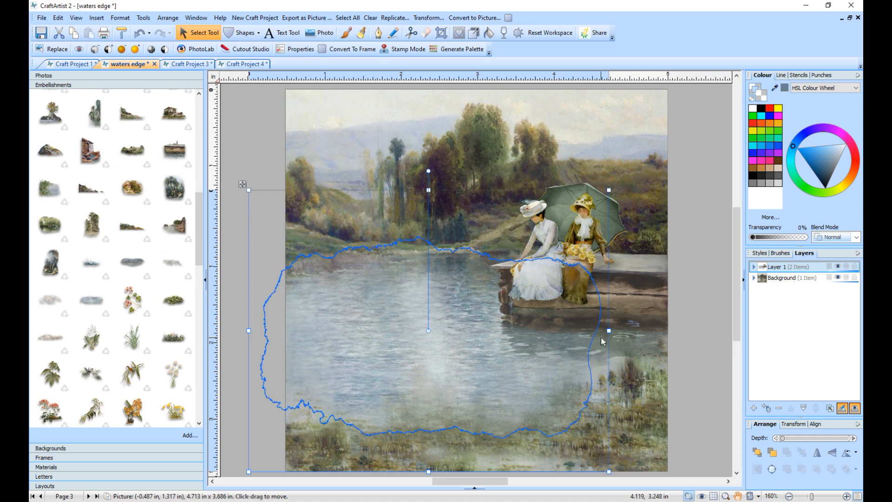
pyautogui.moveTo(609, 330); pyautogui.dragTo(646, 330)
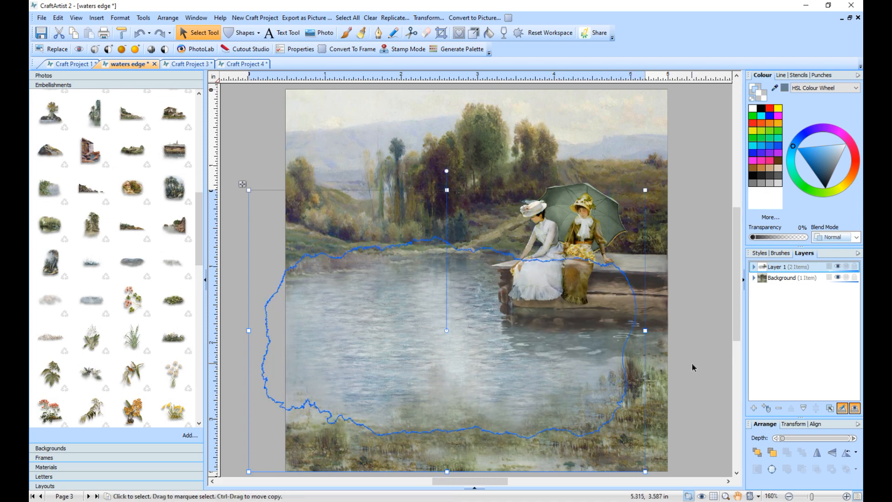
pyautogui.click(692, 364)
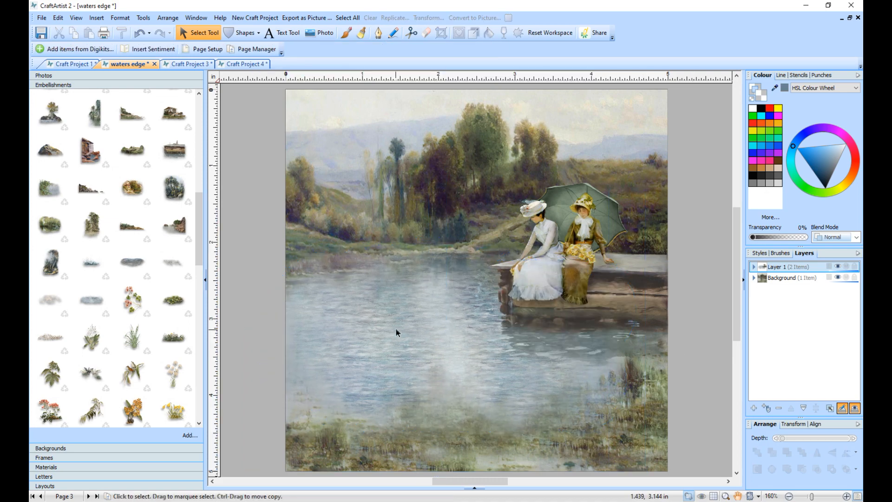
# - Add the pair of white swans to the pond beside the dock and shrink them to suit the distance
pyautogui.moveTo(200, 228); pyautogui.dragTo(199, 311)
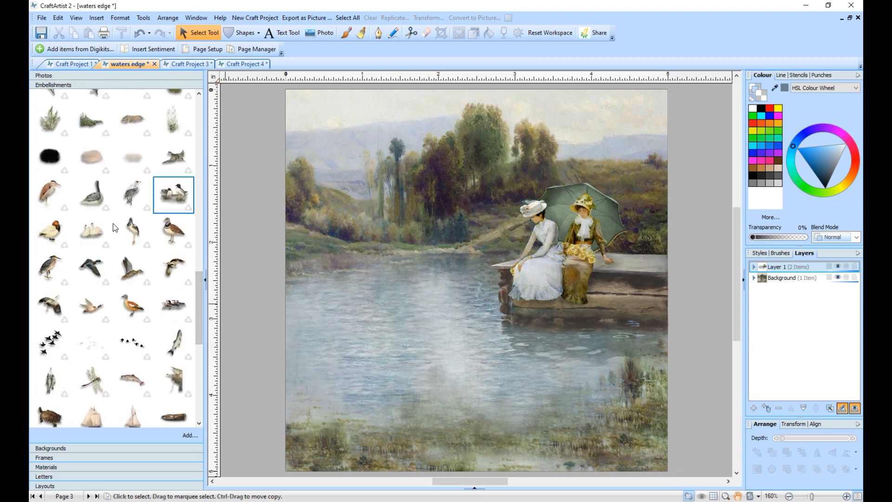
pyautogui.moveTo(91, 230); pyautogui.dragTo(421, 292)
pyautogui.moveTo(369, 258); pyautogui.dragTo(416, 289)
# - Add the group of ducks below the swans, mirrored and about 1.11 × 0.46 in, and shift the swans slightly up
pyautogui.moveTo(182, 305); pyautogui.dragTo(429, 330)
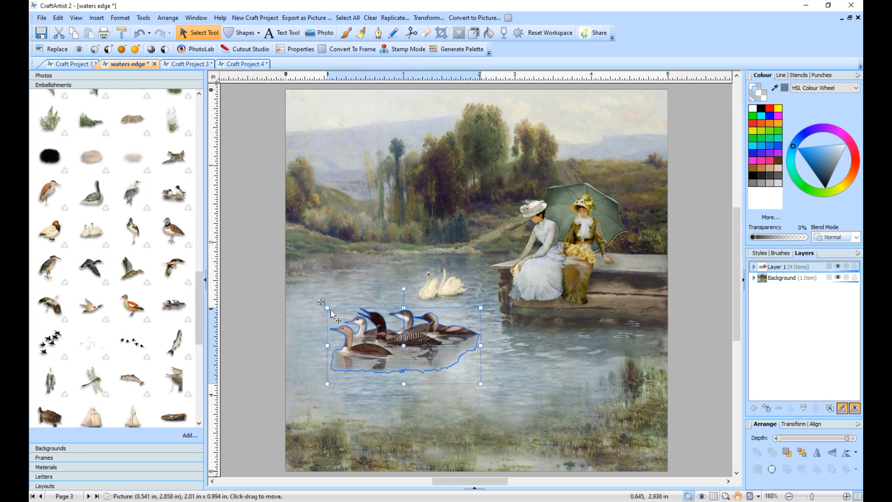
pyautogui.moveTo(333, 311); pyautogui.dragTo(414, 352)
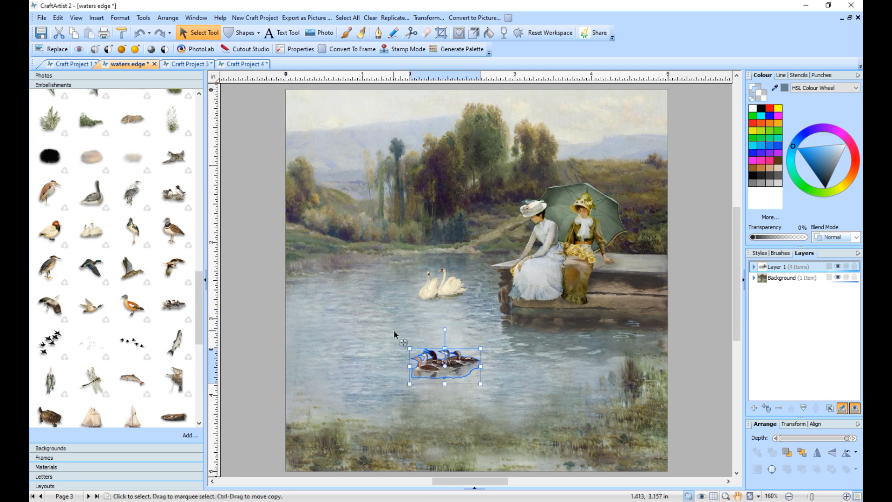
pyautogui.moveTo(409, 366); pyautogui.dragTo(462, 352)
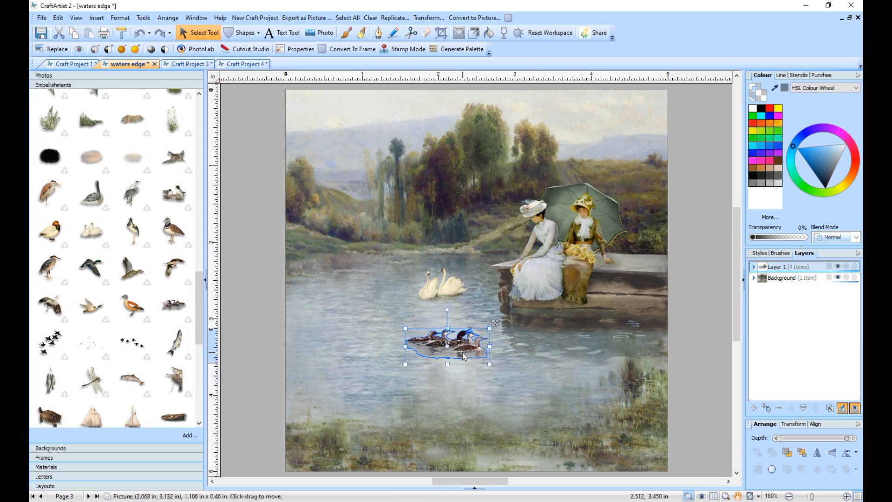
pyautogui.click(432, 293)
pyautogui.moveTo(432, 294)
pyautogui.mouseDown()
pyautogui.moveTo(412, 263)
pyautogui.moveTo(428, 278)
pyautogui.mouseUp()
# - Add the reeds and water lilies picture, about 3.64 × 2.74 in, along the pond's left side and place it behind the swans and ducks
pyautogui.scroll(15, 66, 268)
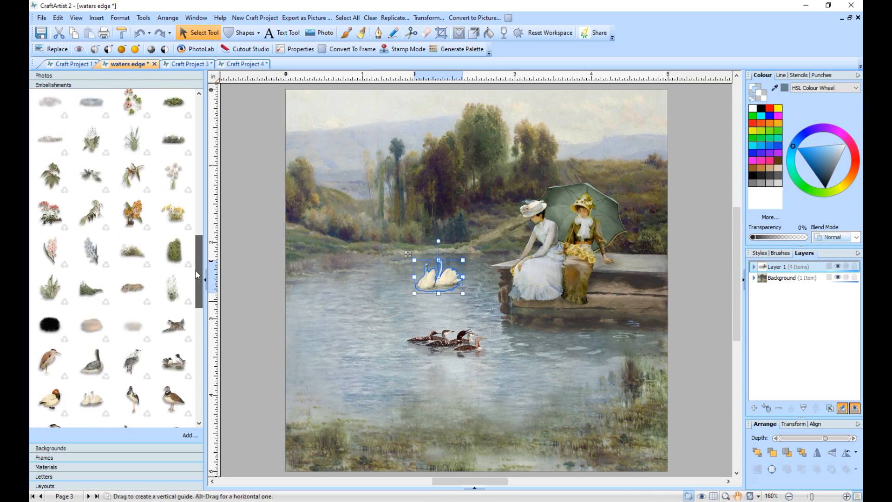
pyautogui.moveTo(50, 285); pyautogui.dragTo(412, 341)
pyautogui.moveTo(407, 246); pyautogui.dragTo(406, 228)
pyautogui.moveTo(373, 285); pyautogui.dragTo(372, 282)
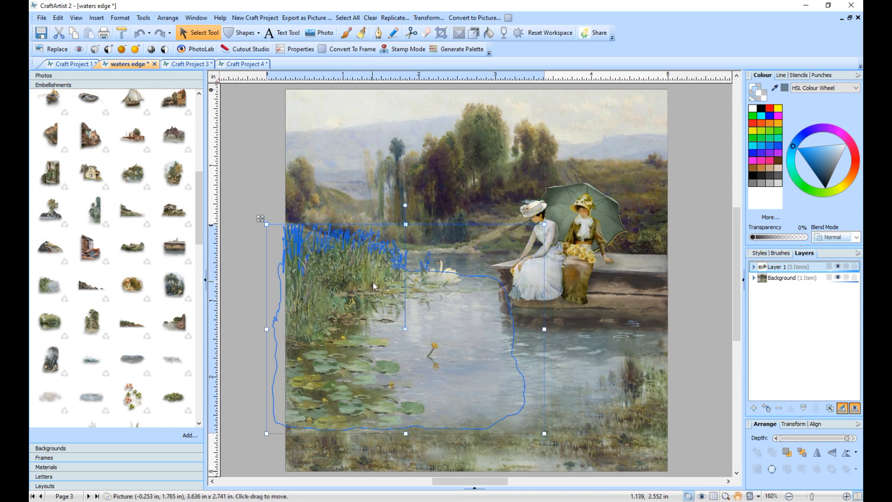
pyautogui.click(802, 452)
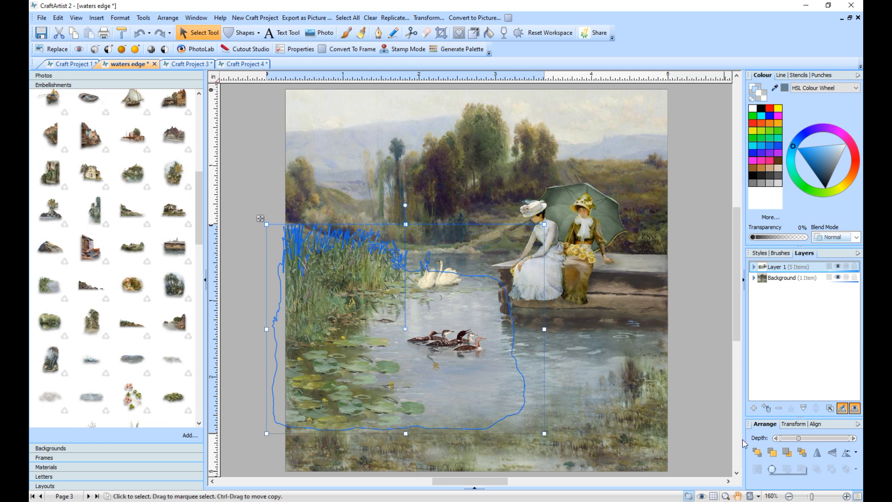
pyautogui.click(703, 409)
# - Shrink the swans to about 0.46 × 0.31 in farther back on the water and move the ducks slightly up and left
pyautogui.click(431, 281)
pyautogui.moveTo(435, 280)
pyautogui.mouseDown()
pyautogui.moveTo(442, 268)
pyautogui.moveTo(428, 247)
pyautogui.moveTo(450, 270)
pyautogui.mouseUp()
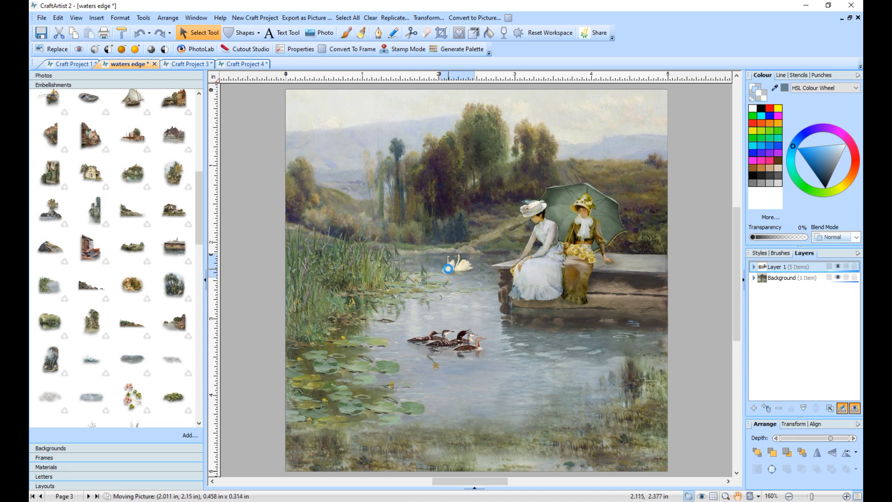
pyautogui.click(441, 345)
pyautogui.moveTo(444, 351); pyautogui.dragTo(438, 348)
pyautogui.click(248, 351)
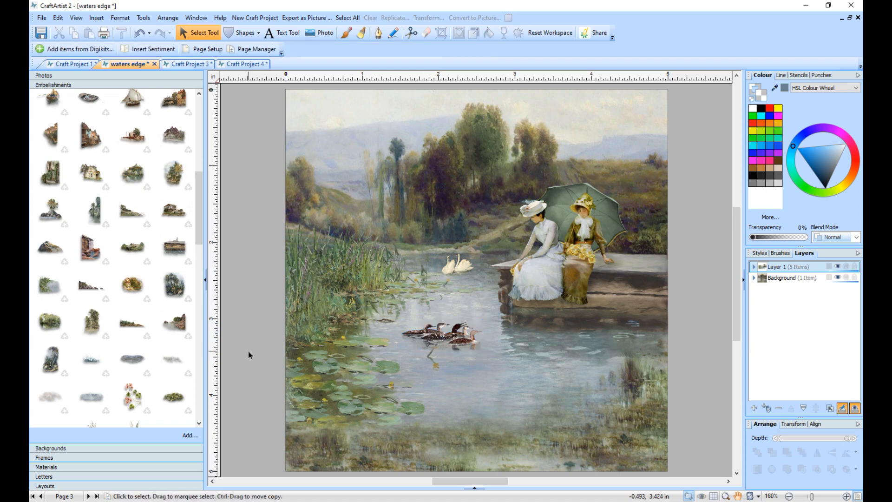
# - Place three tall grass plants in the scene's lower-right corner and arrange them into one overlapping clump in front of the dock
pyautogui.moveTo(200, 242); pyautogui.dragTo(679, 343)
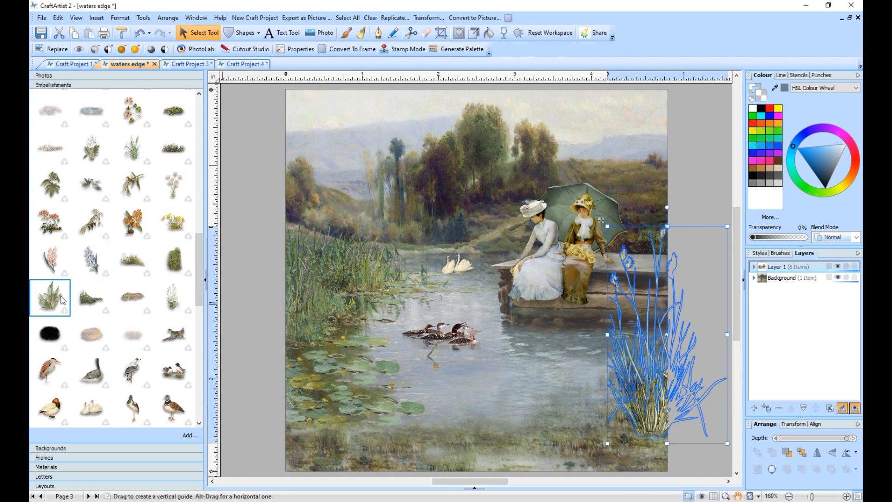
pyautogui.moveTo(196, 205); pyautogui.dragTo(625, 384)
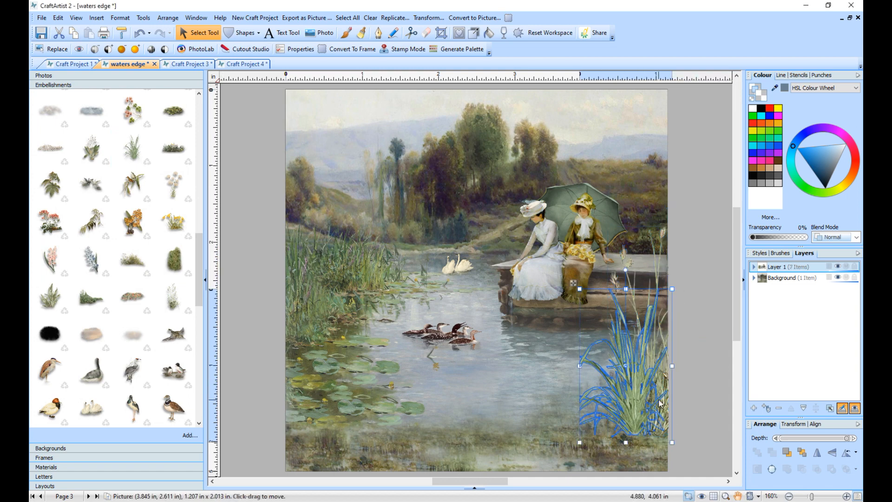
pyautogui.click(656, 265)
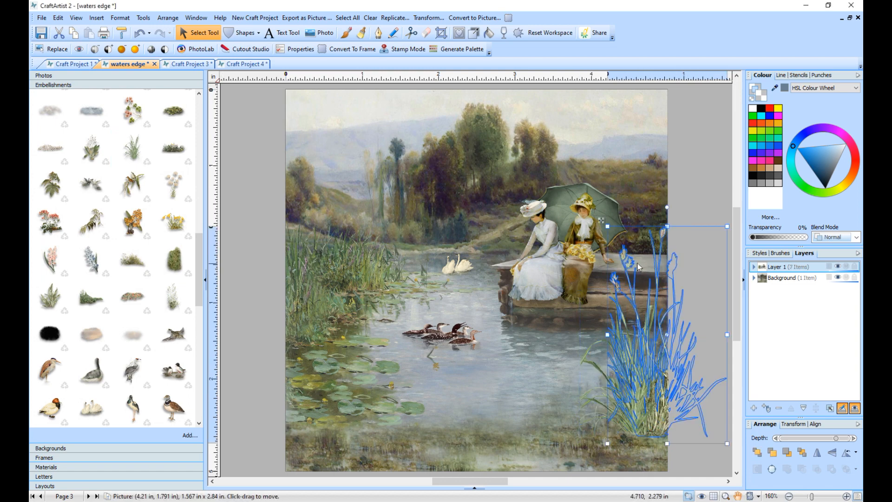
pyautogui.moveTo(653, 260); pyautogui.dragTo(639, 264)
pyautogui.click(615, 382)
pyautogui.moveTo(615, 382); pyautogui.dragTo(565, 398)
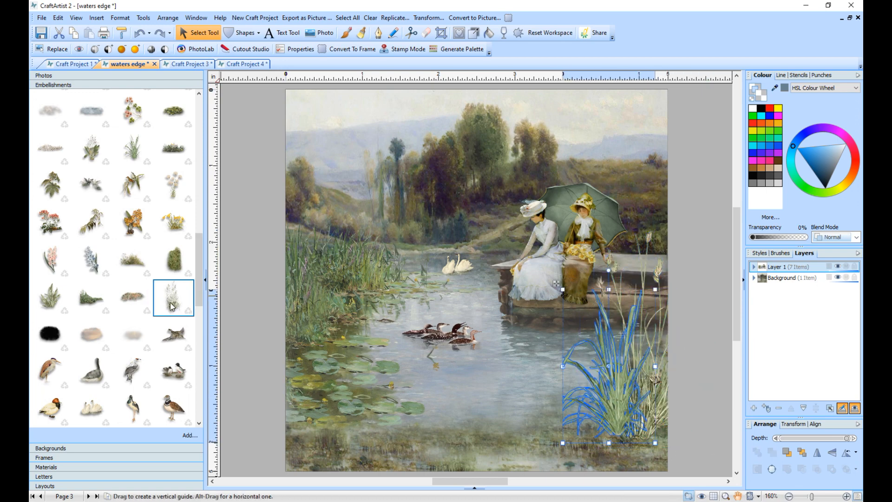
pyautogui.moveTo(136, 175); pyautogui.dragTo(653, 429)
pyautogui.click(703, 271)
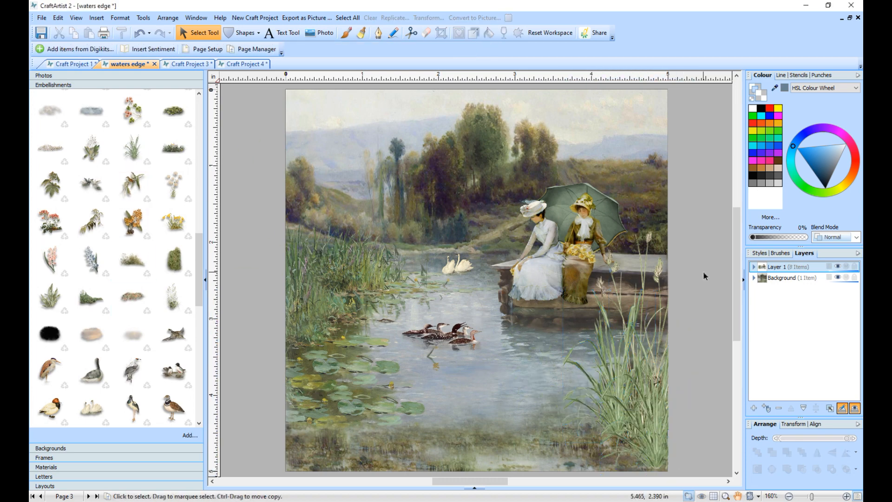
# - Add the red flower patch to the scene's lower-left corner and enlarge it across the foreground
pyautogui.moveTo(200, 251)
pyautogui.mouseDown()
pyautogui.moveTo(199, 304)
pyautogui.moveTo(195, 248)
pyautogui.mouseUp()
pyautogui.moveTo(38, 182); pyautogui.dragTo(91, 177)
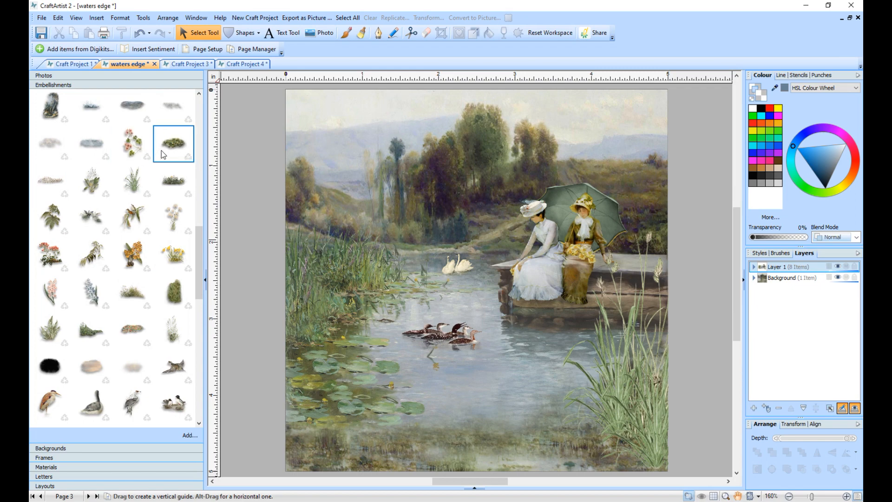
pyautogui.moveTo(166, 149); pyautogui.dragTo(97, 149)
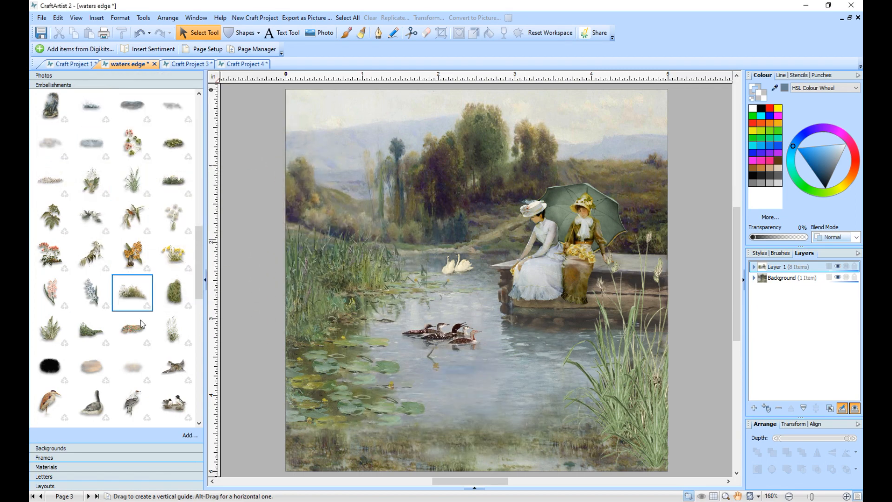
pyautogui.moveTo(130, 336); pyautogui.dragTo(333, 449)
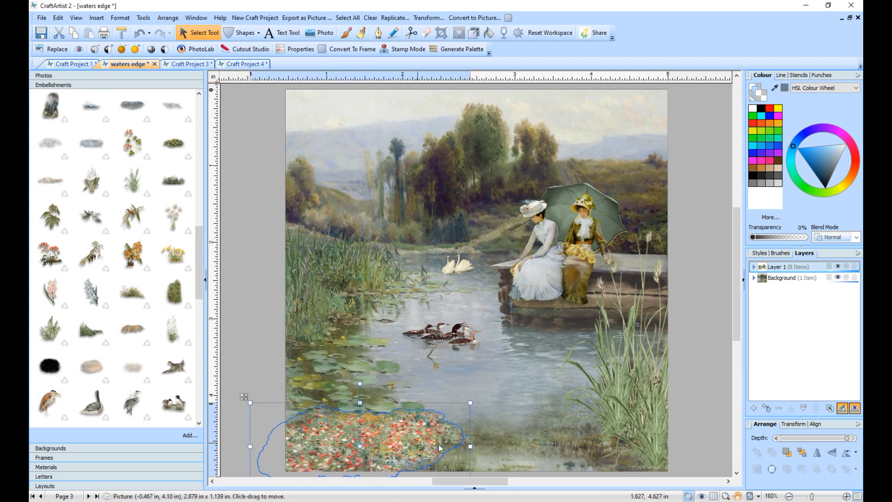
pyautogui.moveTo(472, 400); pyautogui.dragTo(617, 359)
# - Duplicate the flower patch to the right and flip the copy horizontally so flowers span the whole foreground
pyautogui.moveTo(361, 447); pyautogui.dragTo(565, 446)
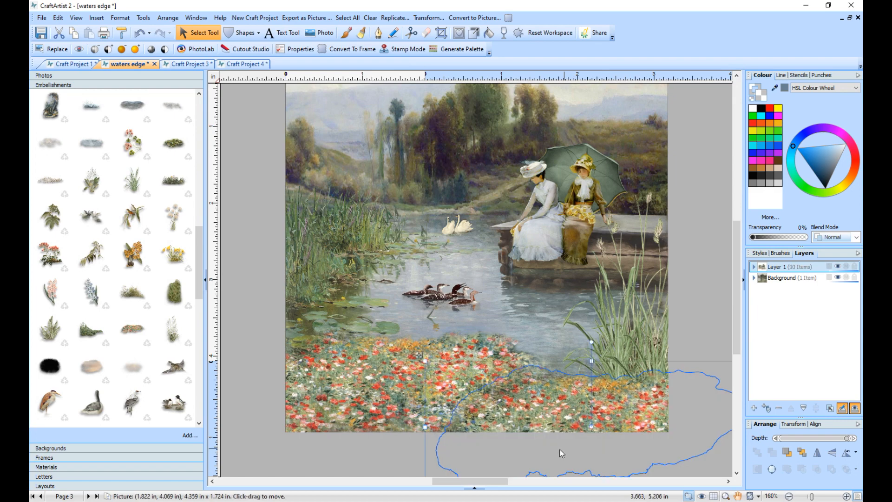
pyautogui.click(818, 452)
pyautogui.moveTo(580, 429); pyautogui.dragTo(581, 429)
pyautogui.click(365, 458)
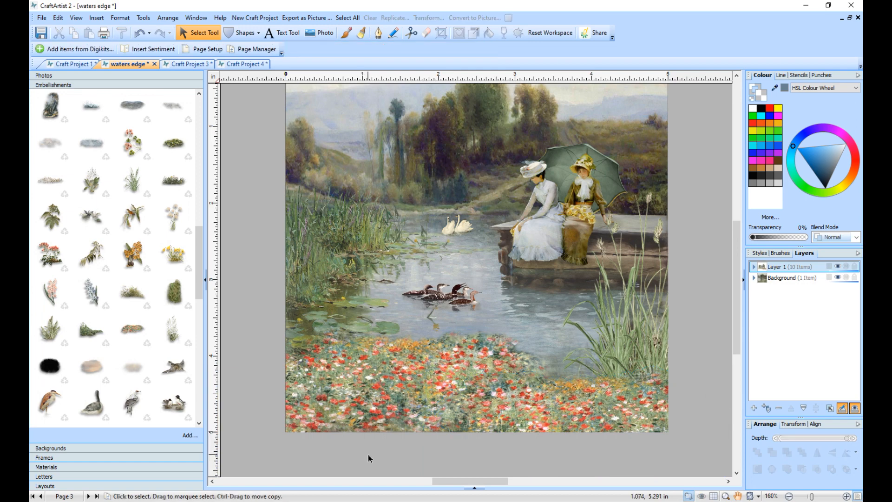
# - Crop the duplicated flower patch to the page's right and bottom edges
pyautogui.click(560, 442)
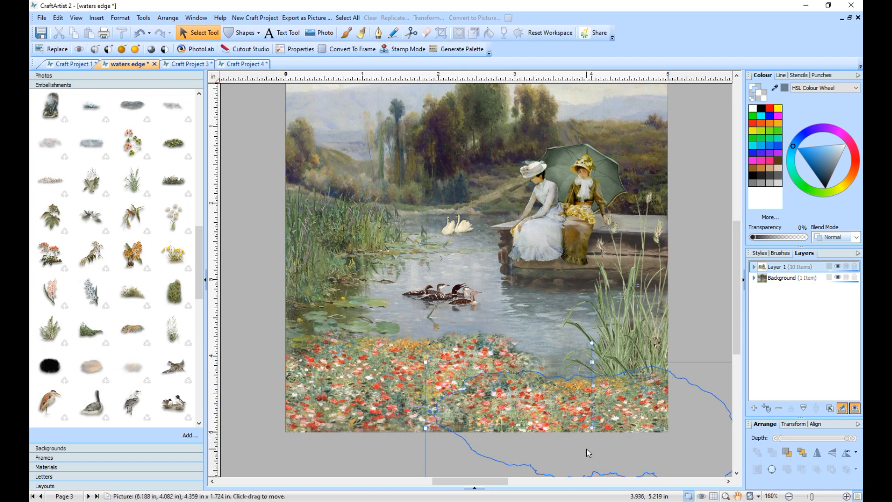
pyautogui.click(789, 496)
pyautogui.click(789, 496)
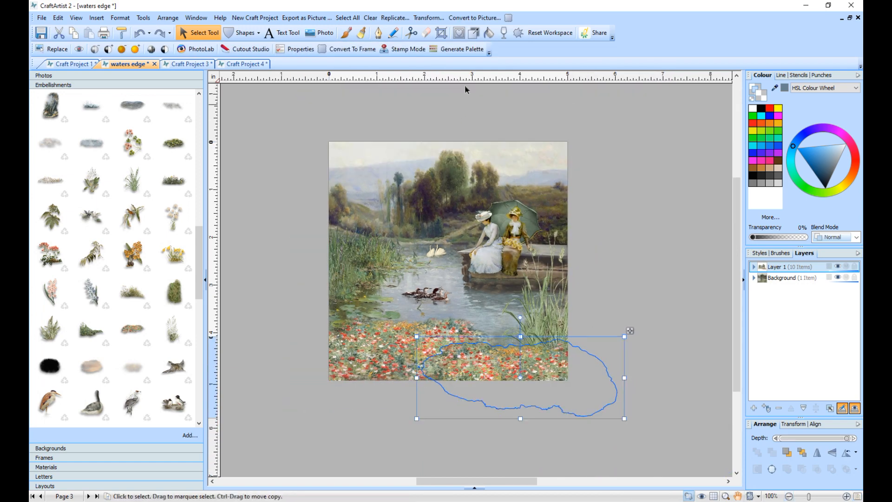
pyautogui.click(442, 33)
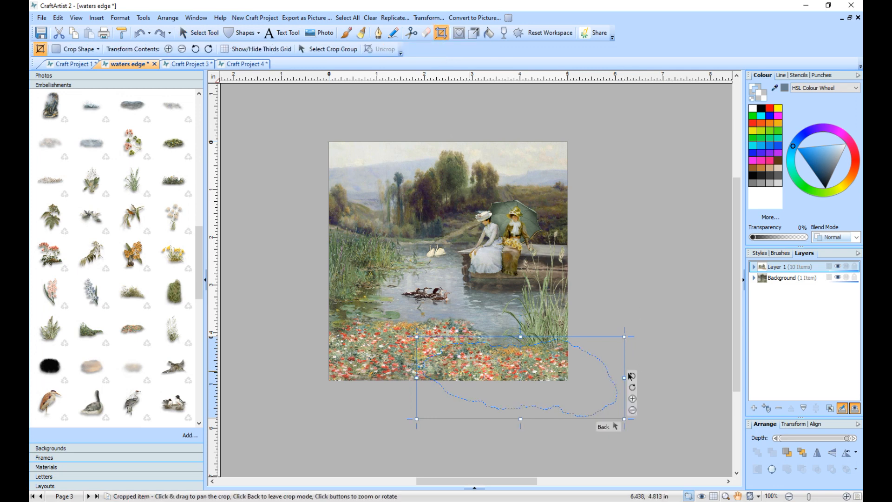
pyautogui.moveTo(624, 377); pyautogui.dragTo(568, 378)
pyautogui.moveTo(492, 420); pyautogui.dragTo(487, 382)
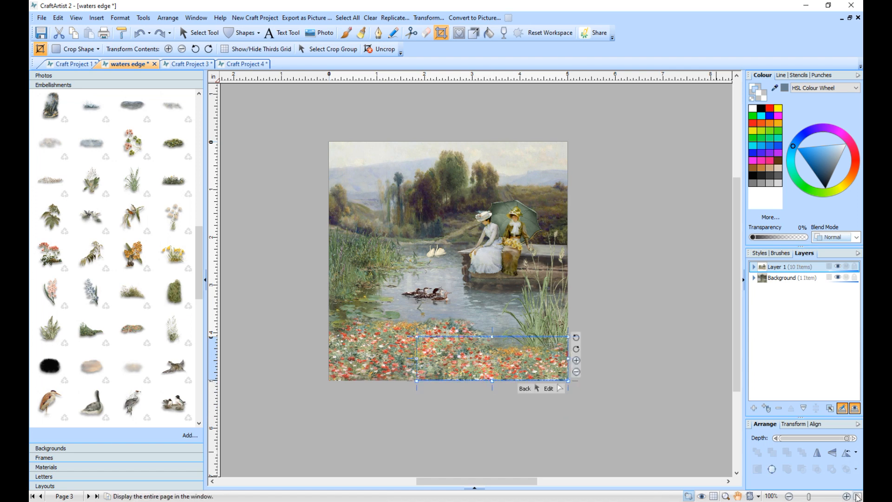
pyautogui.click(858, 496)
pyautogui.click(708, 424)
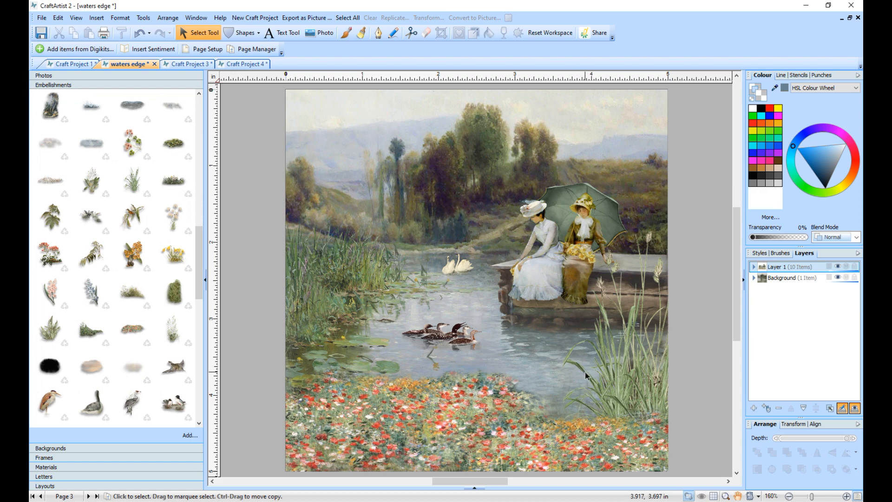
# - Add the dragonfly, shrink it, and place it just right of the parasol above the tall grass
pyautogui.moveTo(197, 259); pyautogui.dragTo(197, 312)
pyautogui.moveTo(91, 325); pyautogui.dragTo(393, 293)
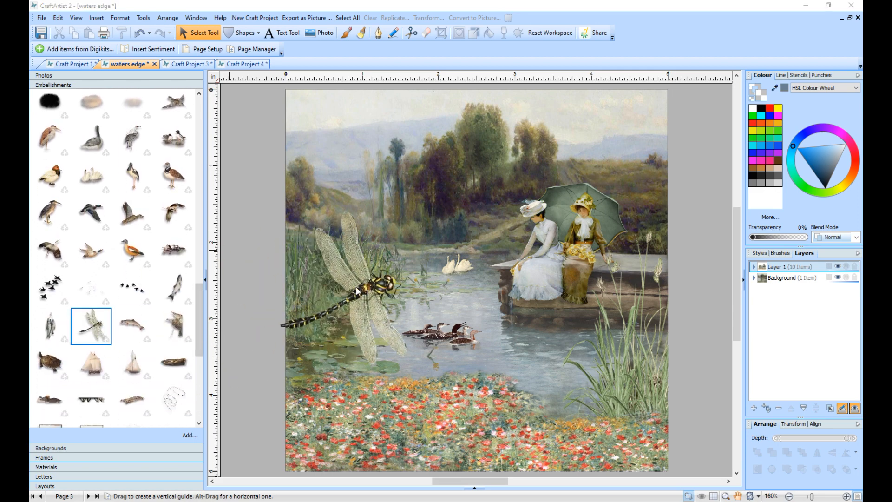
pyautogui.moveTo(278, 219); pyautogui.dragTo(625, 219)
pyautogui.click(684, 291)
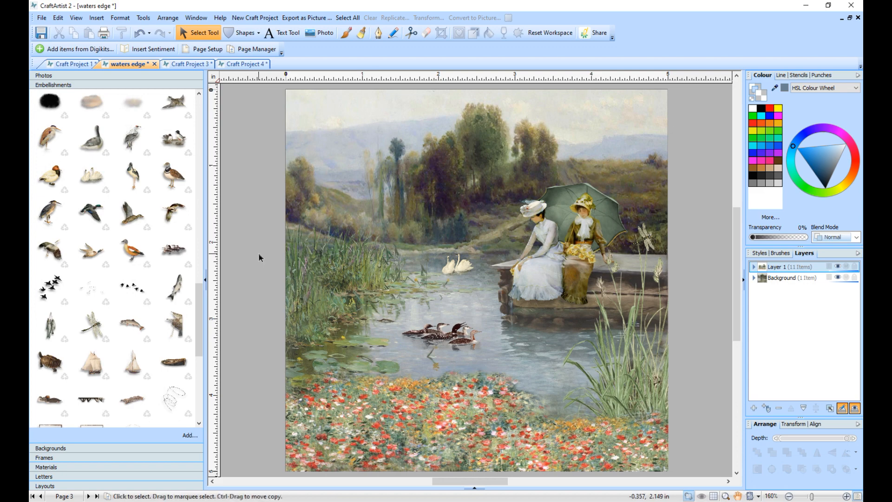
# - Add the distressed dark-cornered border over the whole page and align it with the page
pyautogui.moveTo(201, 320); pyautogui.dragTo(199, 351)
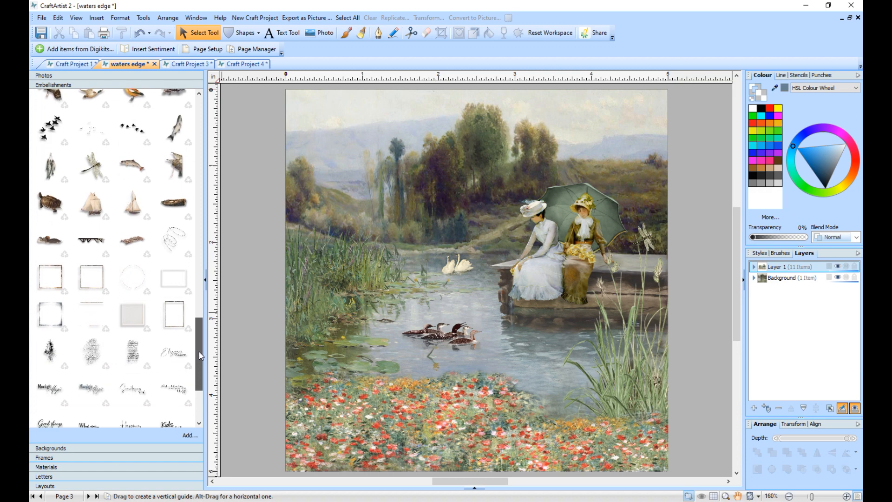
pyautogui.moveTo(54, 296); pyautogui.dragTo(55, 325)
pyautogui.moveTo(138, 353)
pyautogui.mouseDown()
pyautogui.moveTo(565, 376)
pyautogui.moveTo(579, 365)
pyautogui.moveTo(264, 380)
pyautogui.moveTo(69, 342)
pyautogui.moveTo(47, 328)
pyautogui.moveTo(449, 435)
pyautogui.moveTo(527, 422)
pyautogui.moveTo(197, 362)
pyautogui.moveTo(75, 327)
pyautogui.moveTo(91, 340)
pyautogui.moveTo(403, 378)
pyautogui.moveTo(394, 381)
pyautogui.mouseUp()
pyautogui.click(51, 329)
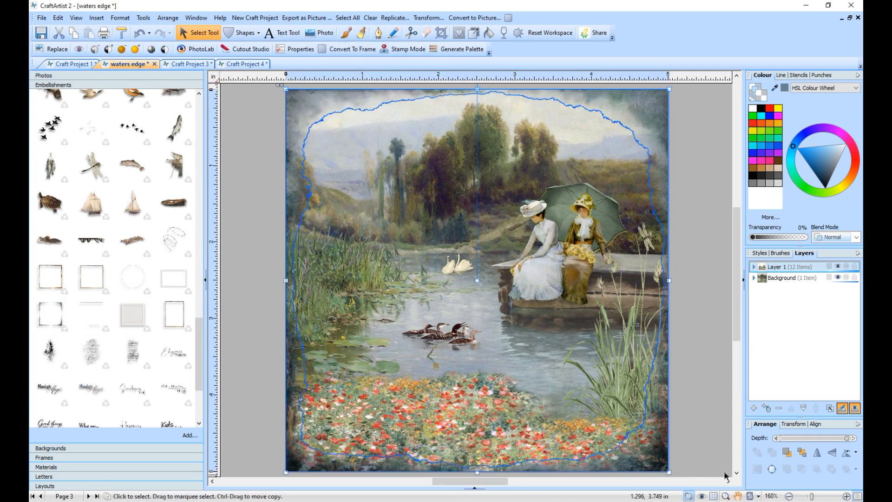
pyautogui.click(815, 425)
pyautogui.click(828, 444)
pyautogui.click(692, 375)
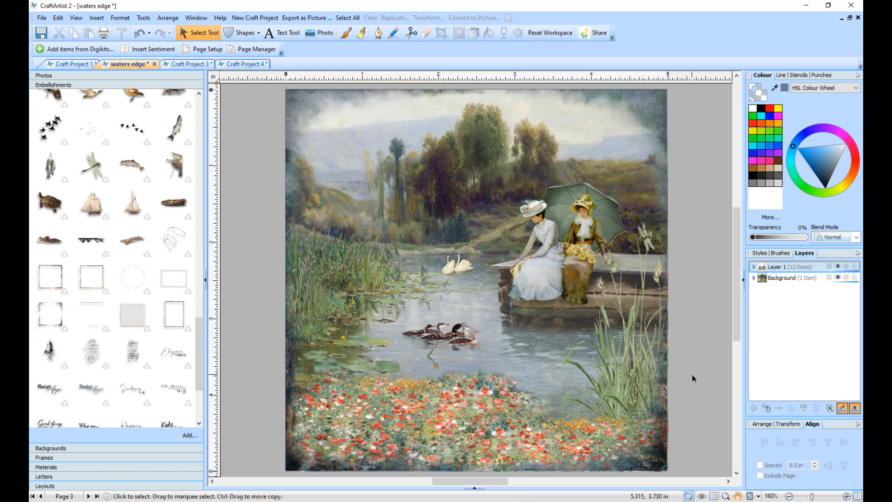
# - Recolour the distressed border with a tan sampled from the dock's stone
pyautogui.moveTo(775, 88); pyautogui.dragTo(612, 289)
pyautogui.click(784, 88)
pyautogui.click(714, 160)
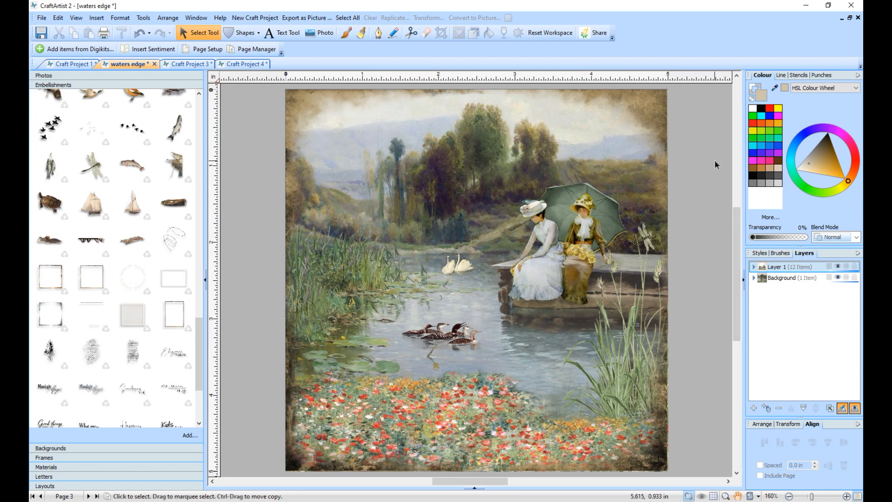
# - Recolour the distressed border with a soft green sampled from the tall grass in front of the pond
pyautogui.click(659, 113)
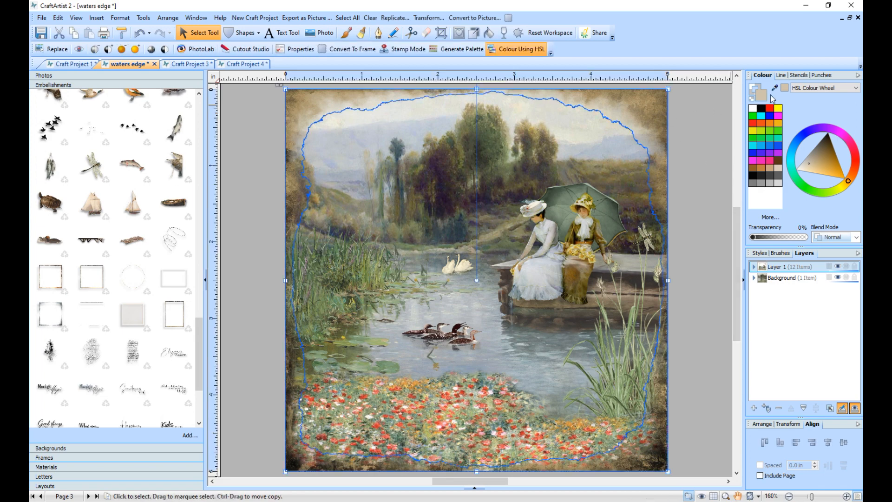
pyautogui.moveTo(775, 88); pyautogui.dragTo(579, 359)
pyautogui.click(784, 88)
pyautogui.click(704, 126)
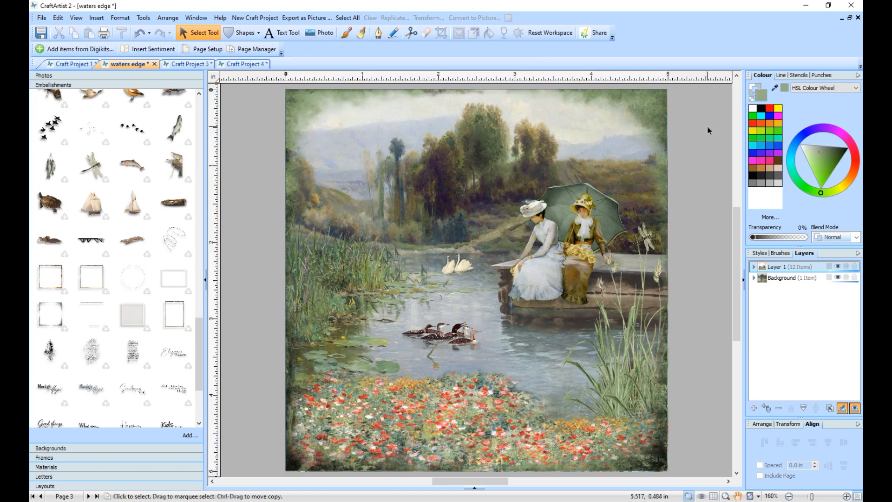